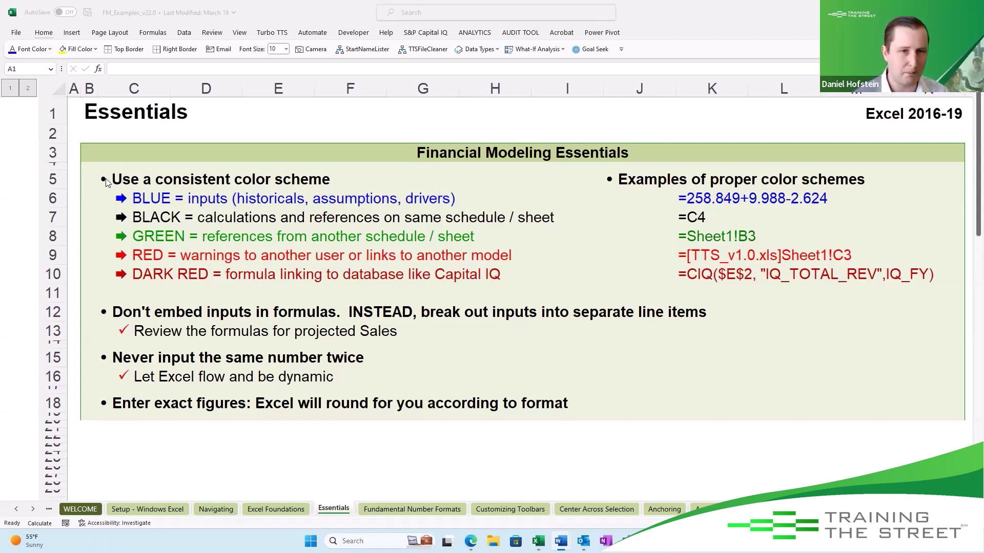
Step: Draw pen arrows at both ends of the BLUE inputs, BLACK calculations and GREEN references lines
left_click_drag(105, 199, 72, 199)
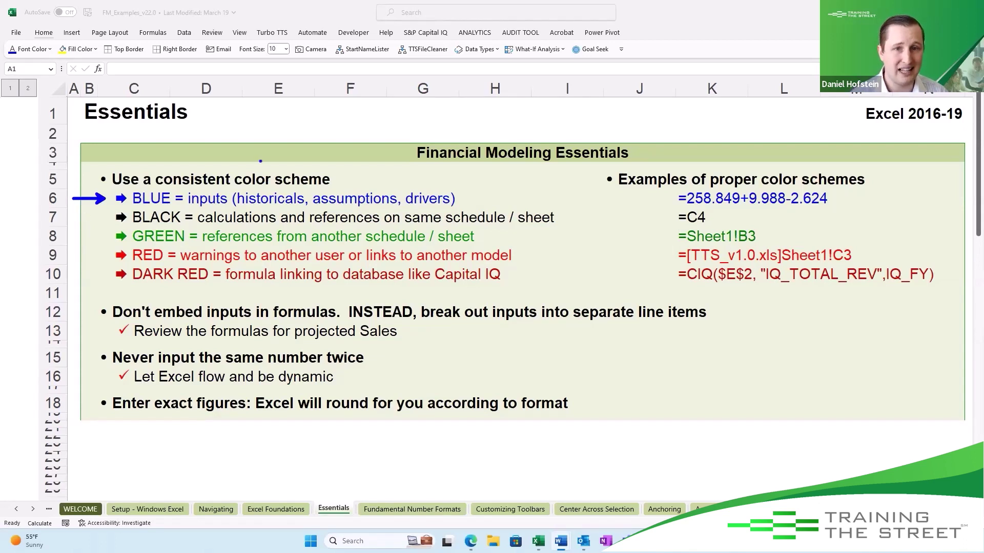
left_click_drag(461, 197, 494, 196)
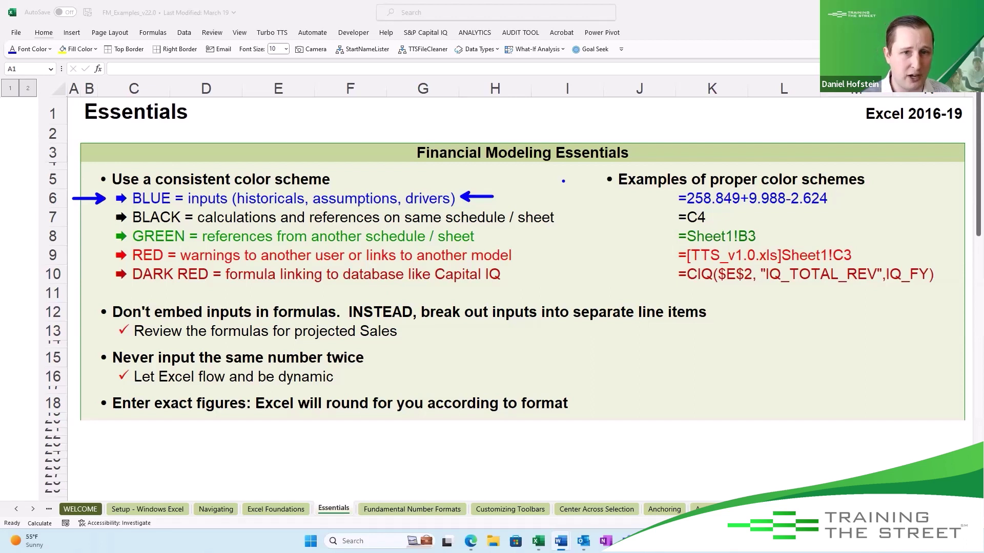
left_click_drag(113, 222, 91, 228)
left_click_drag(555, 221, 575, 231)
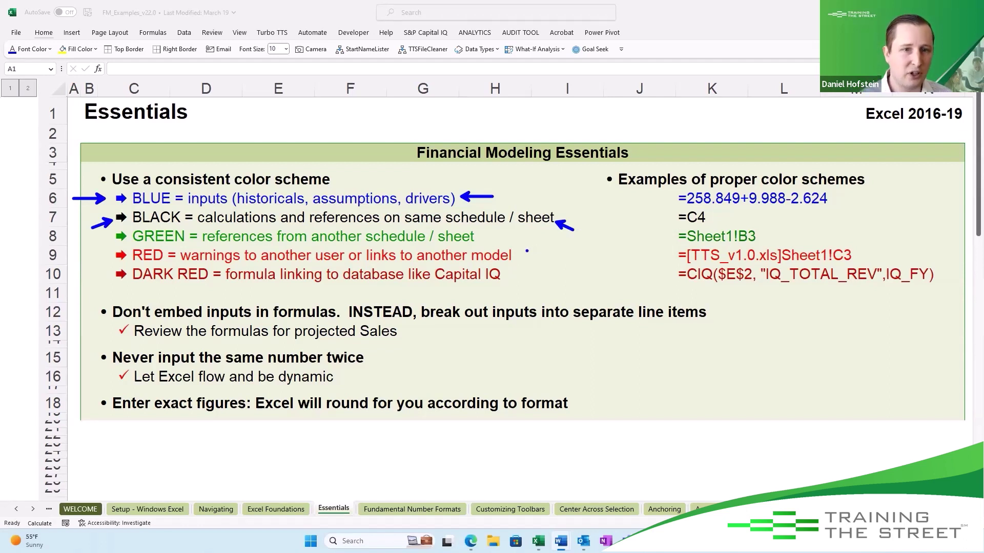
left_click_drag(481, 237, 504, 236)
mouse_move(114, 241)
left_mouse_down()
mouse_move(87, 237)
mouse_move(110, 234)
left_mouse_up()
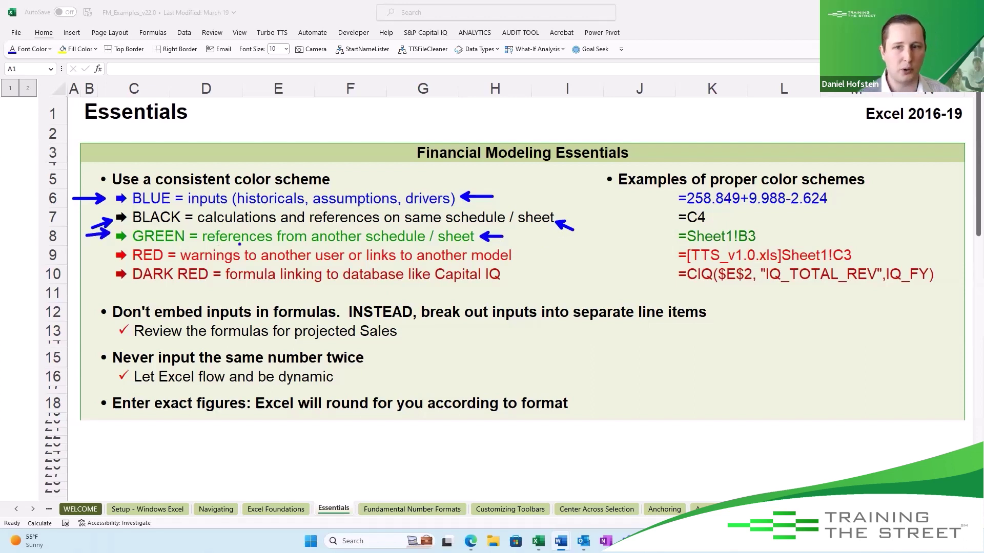
Step: Box the green =Sheet1!B3 example in K8 and draw arrows pointing to it
mouse_move(669, 228)
left_mouse_down()
mouse_move(767, 226)
mouse_move(771, 248)
left_mouse_up()
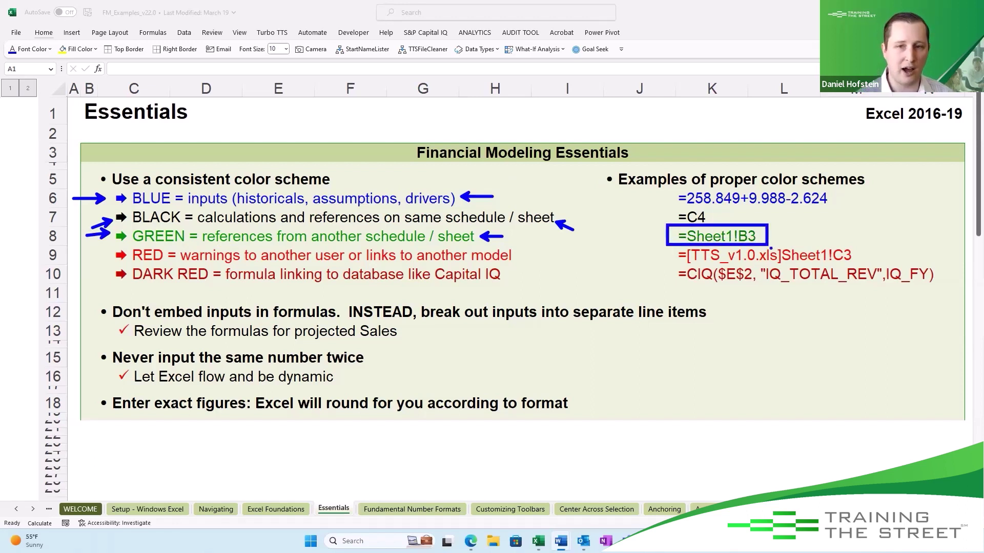
left_click_drag(659, 252, 667, 258)
left_click_drag(668, 249, 625, 274)
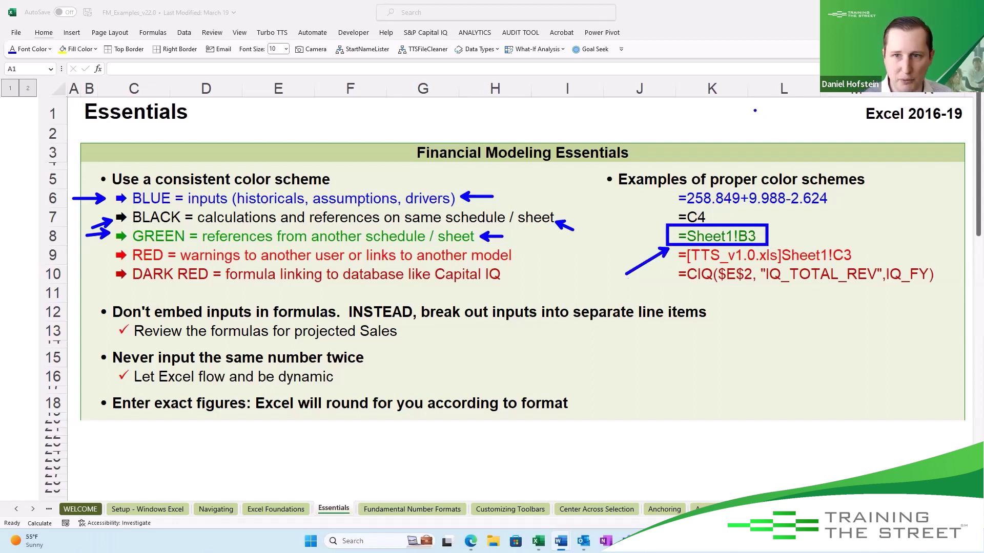
Step: Sketch an exclamation mark and equals sign, box the exclamation sketch, and arrow to the =Sheet1!B3 box
left_click_drag(738, 108, 735, 132)
left_click(734, 144)
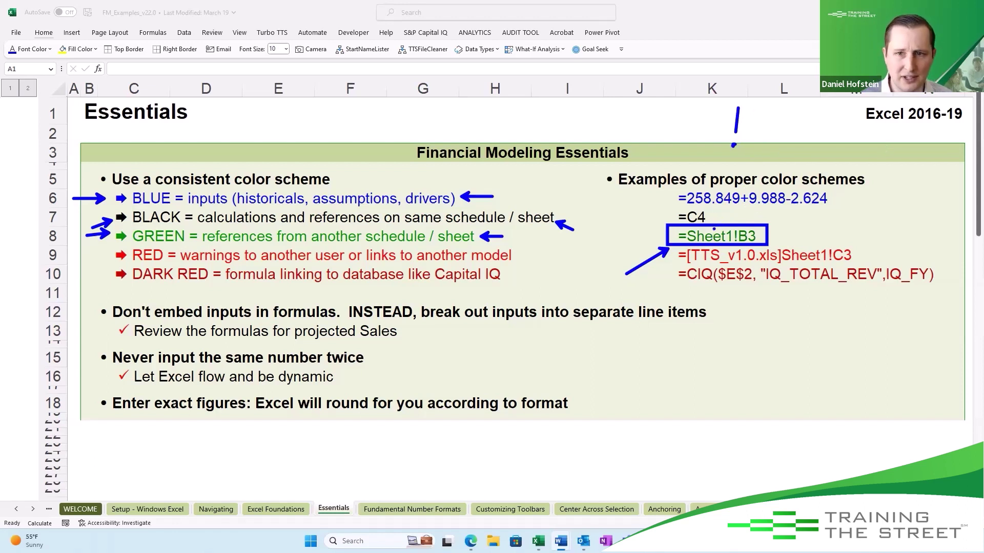
mouse_move(738, 316)
left_mouse_down()
mouse_move(752, 315)
mouse_move(752, 324)
left_mouse_up()
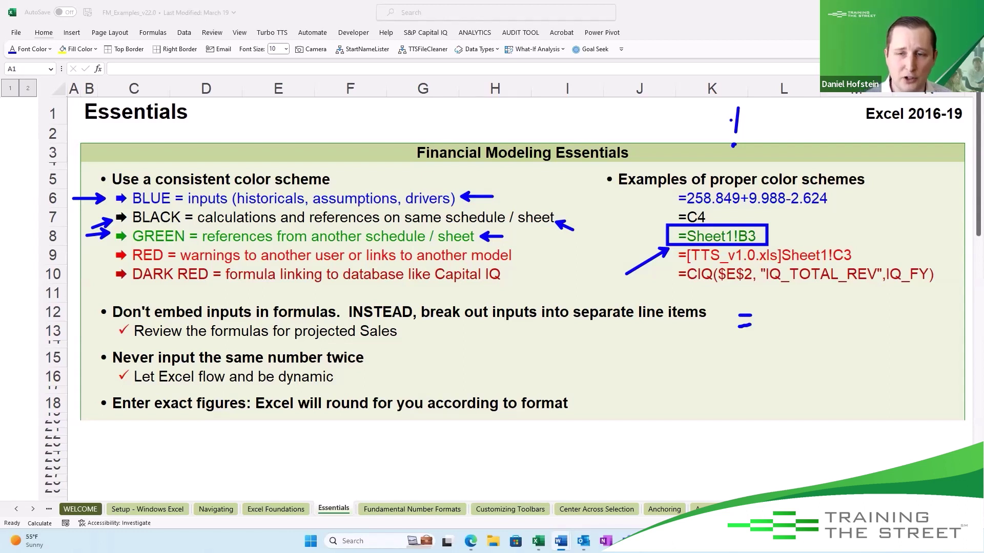
left_click_drag(642, 124, 726, 124)
mouse_move(624, 104)
left_mouse_down()
mouse_move(713, 92)
mouse_move(746, 150)
mouse_move(723, 223)
left_mouse_up()
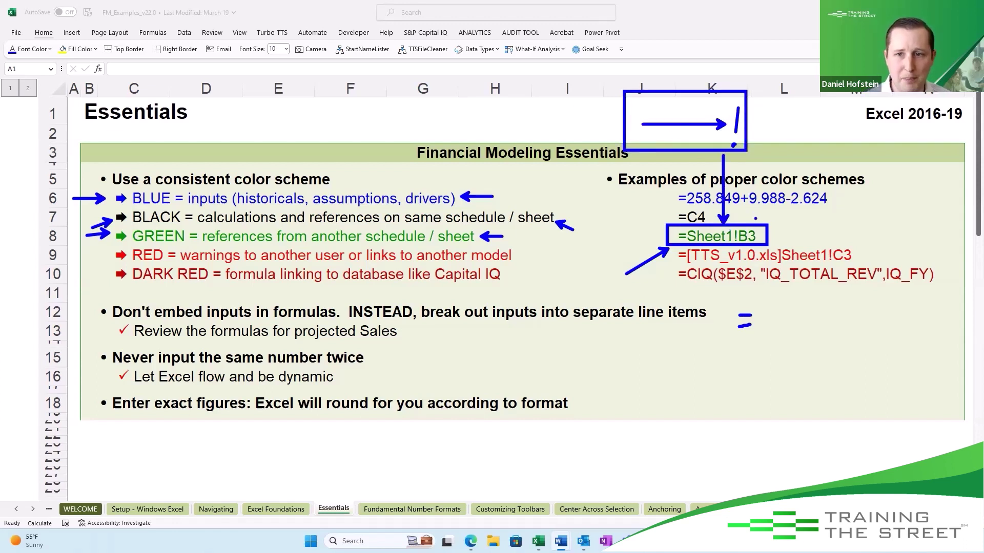
mouse_move(778, 230)
left_mouse_down()
mouse_move(779, 240)
mouse_move(790, 235)
left_mouse_up()
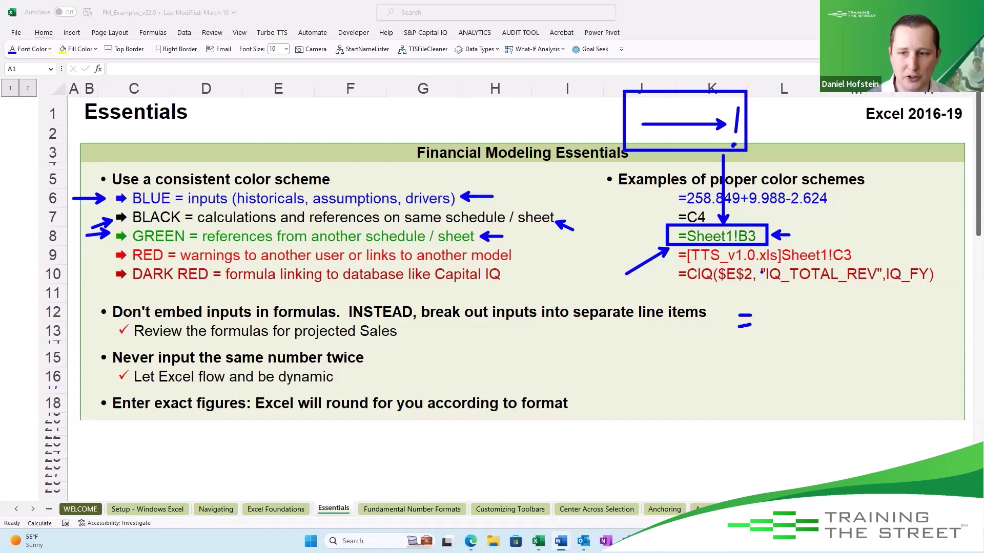
key("Escape")
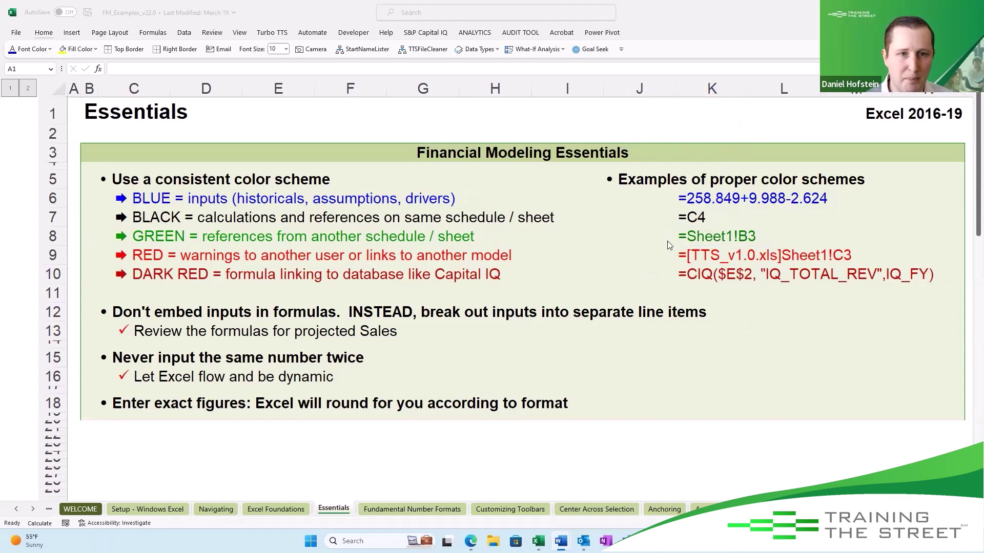
left_click_drag(657, 217, 579, 217)
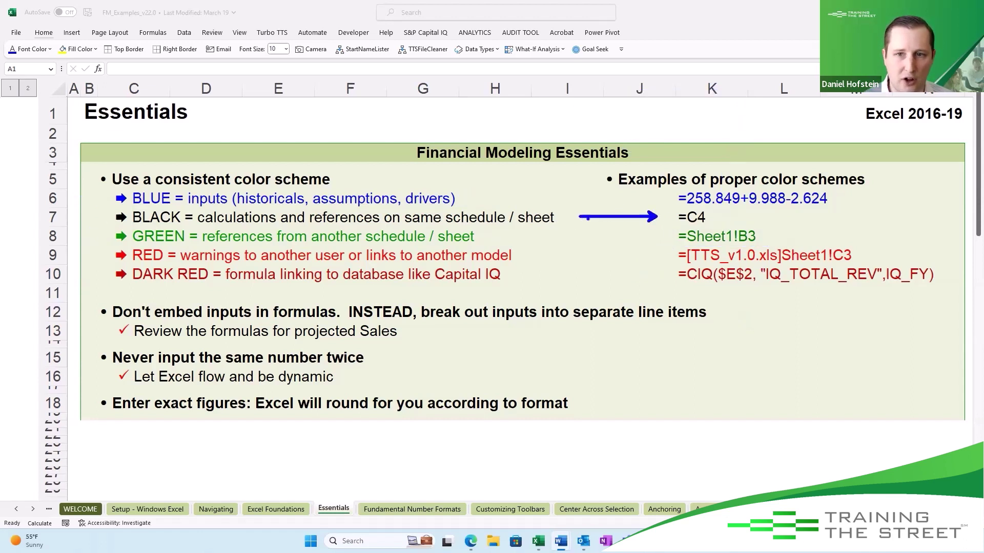
left_click_drag(670, 193, 466, 199)
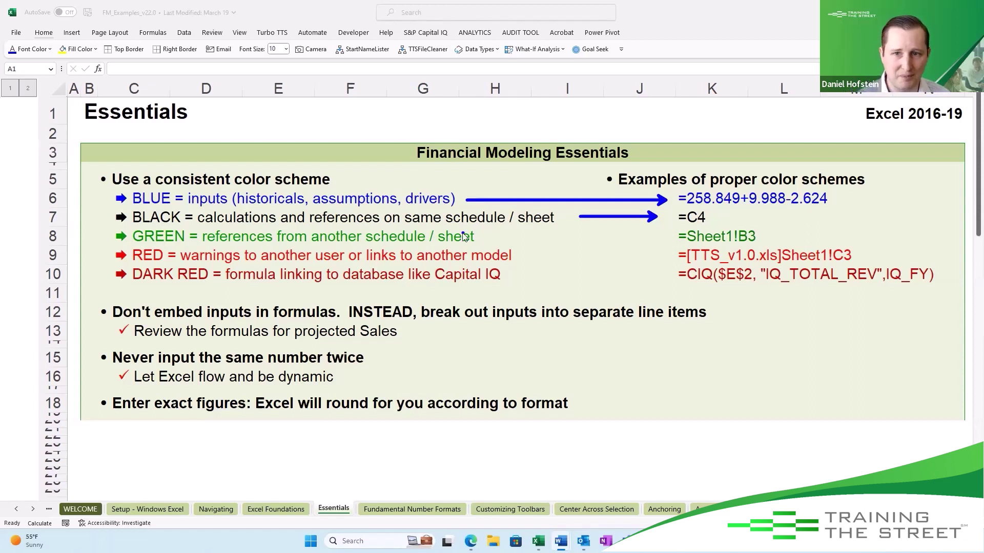
key("Escape")
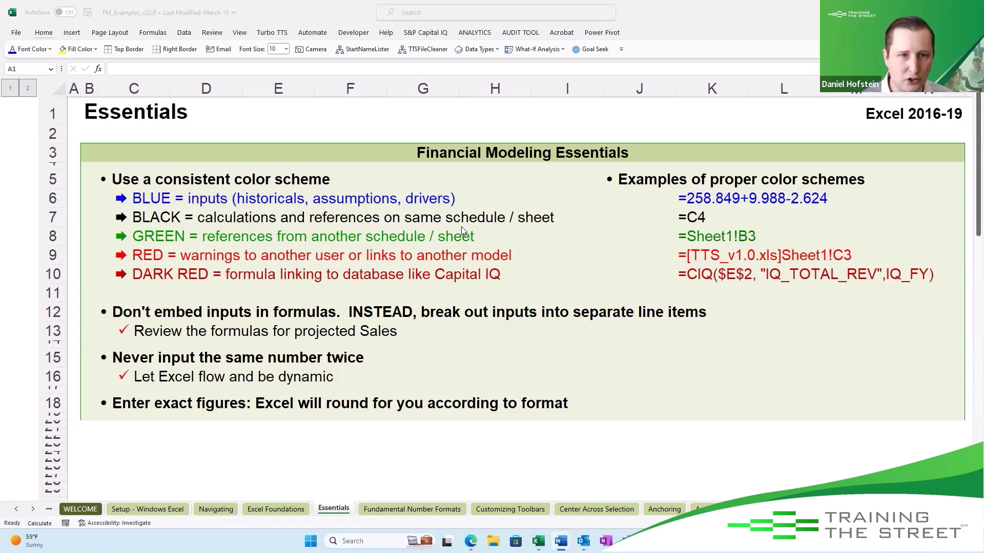
Step: Scroll down to the Sales-to-EBIT table and select its 2020–2027 figures
scroll(461, 226, "down", 10)
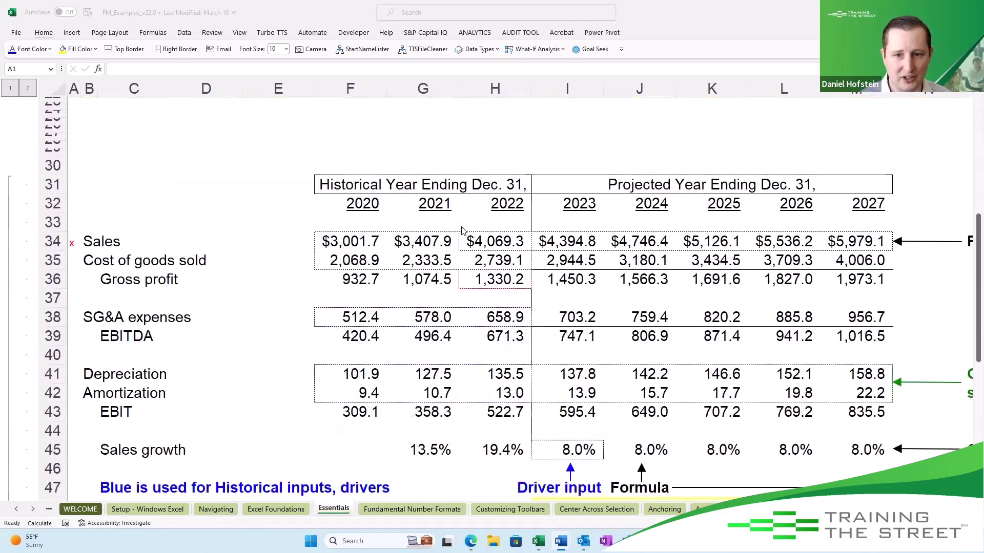
scroll(461, 229, "down", 1)
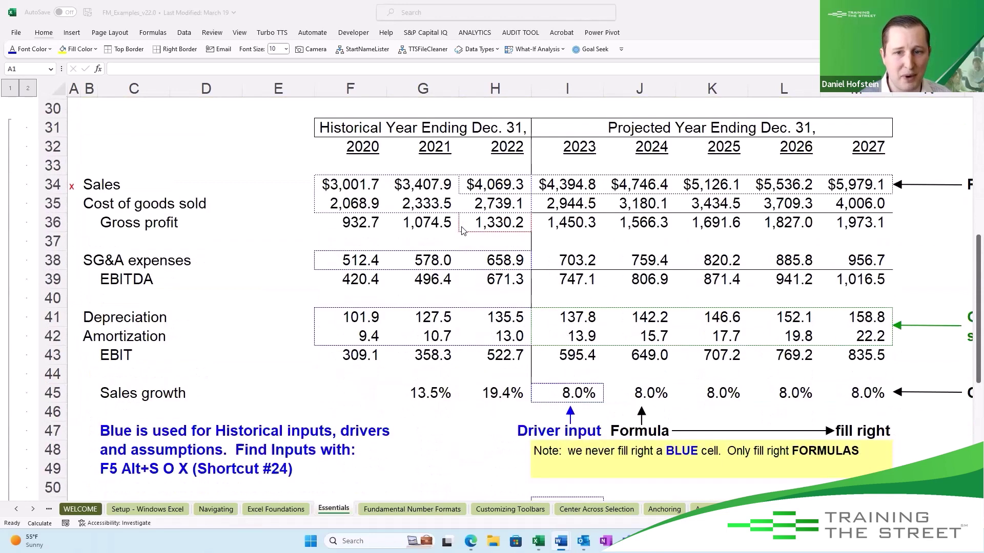
left_click(327, 177)
key("ctrl+a")
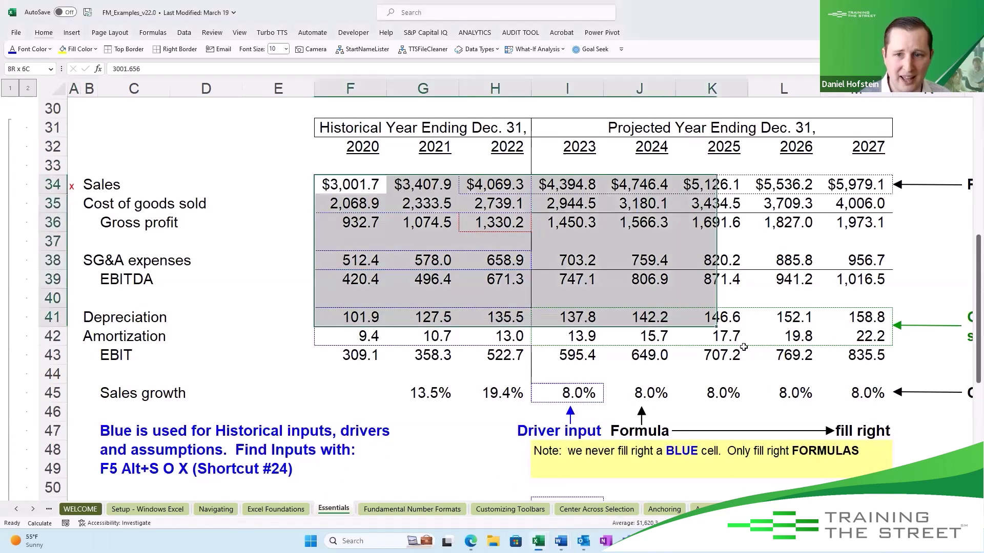
Step: Deselect the table, then box the note about blue inputs and underline its shortcut
left_click(263, 171)
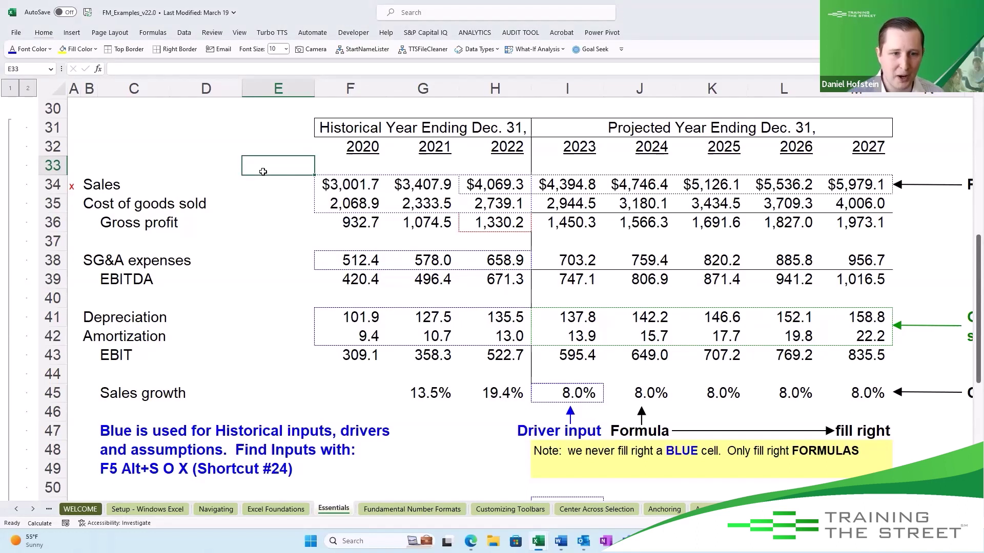
mouse_move(81, 414)
left_mouse_down()
mouse_move(403, 493)
mouse_move(464, 457)
left_mouse_up()
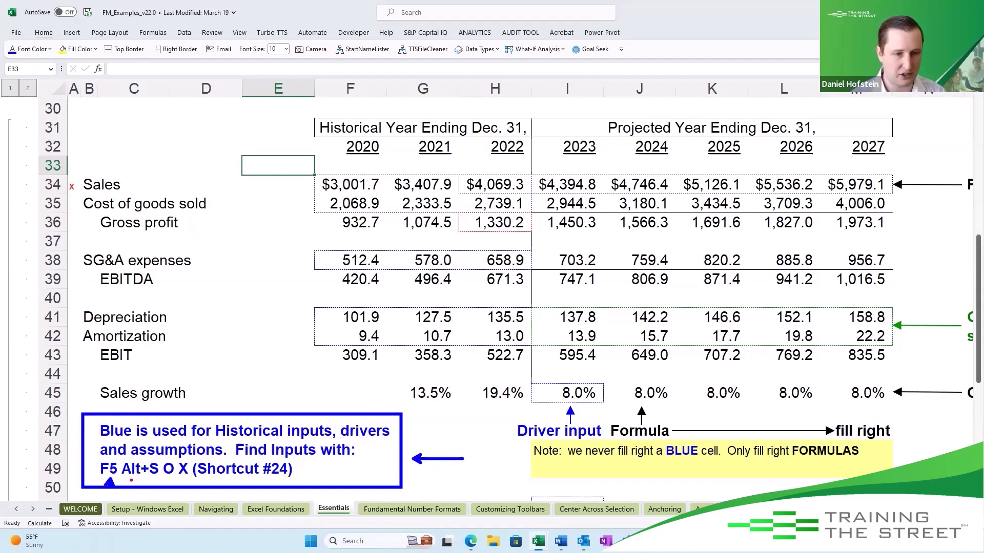
left_click_drag(128, 479, 181, 477)
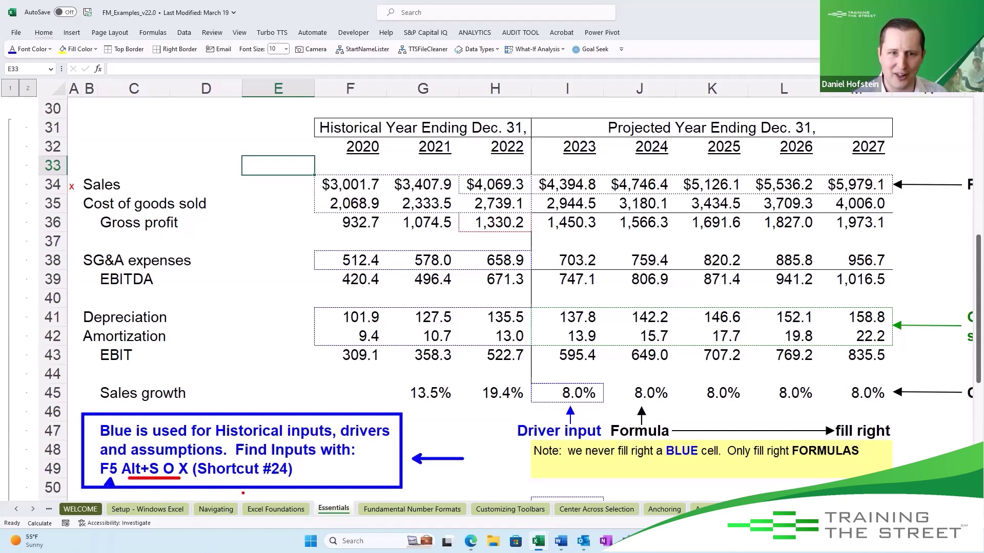
Step: Use F5 Go To Special to select only numeric constants, then give them blue font
key("Escape")
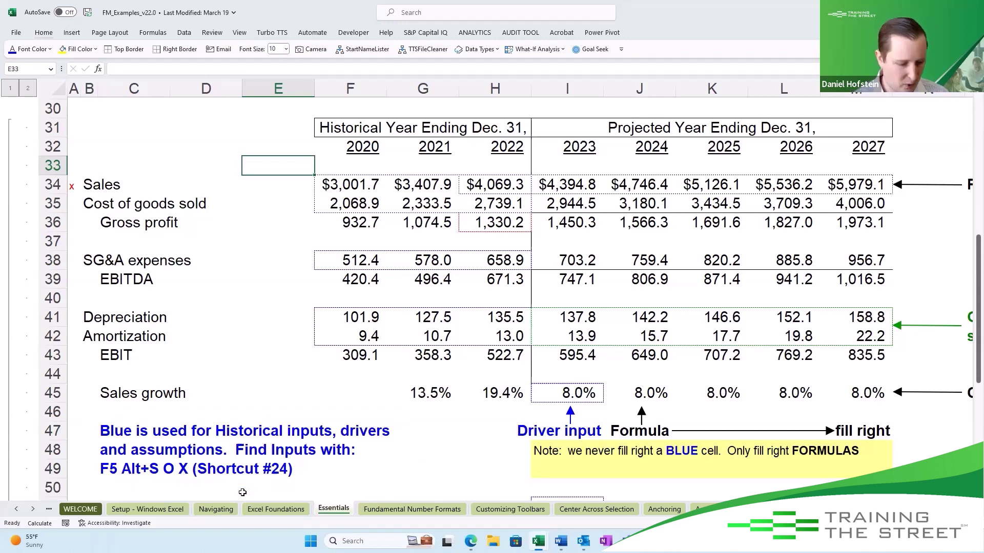
key("F5")
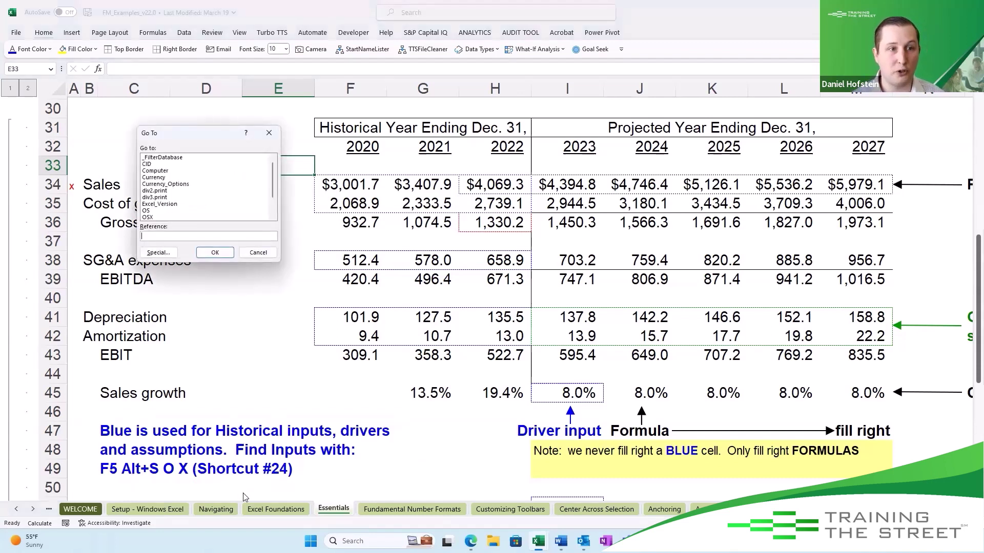
left_click(153, 255)
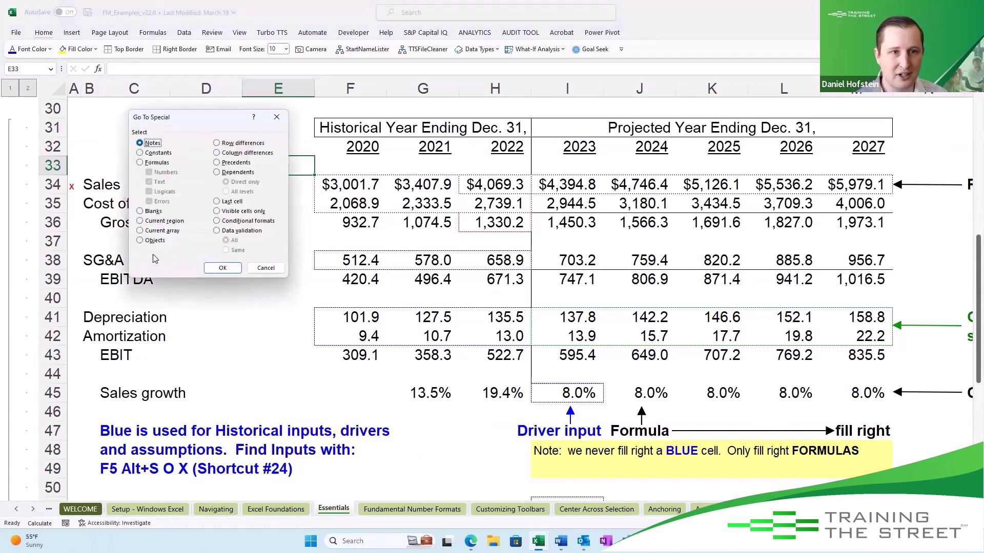
key("o")
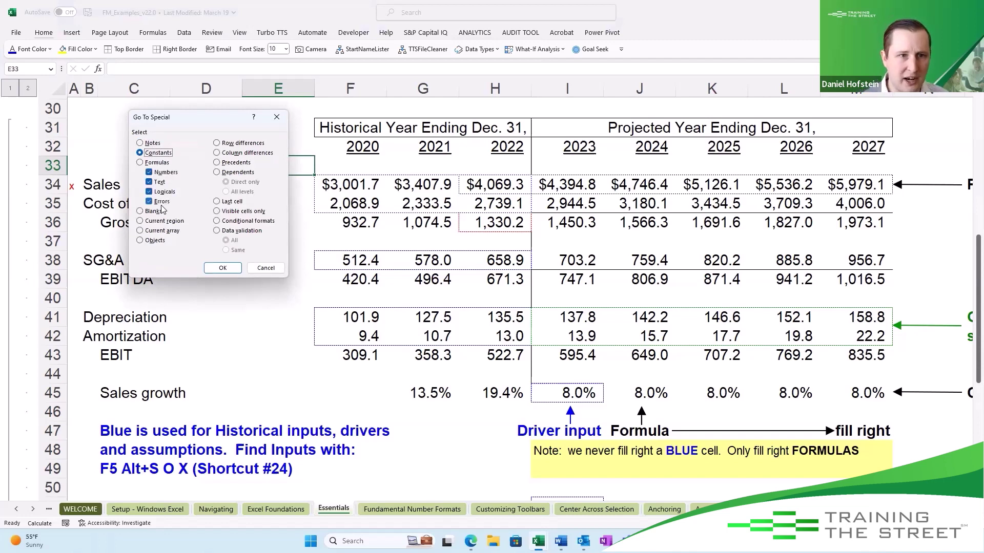
left_click(161, 183)
left_click(163, 193)
left_click(161, 203)
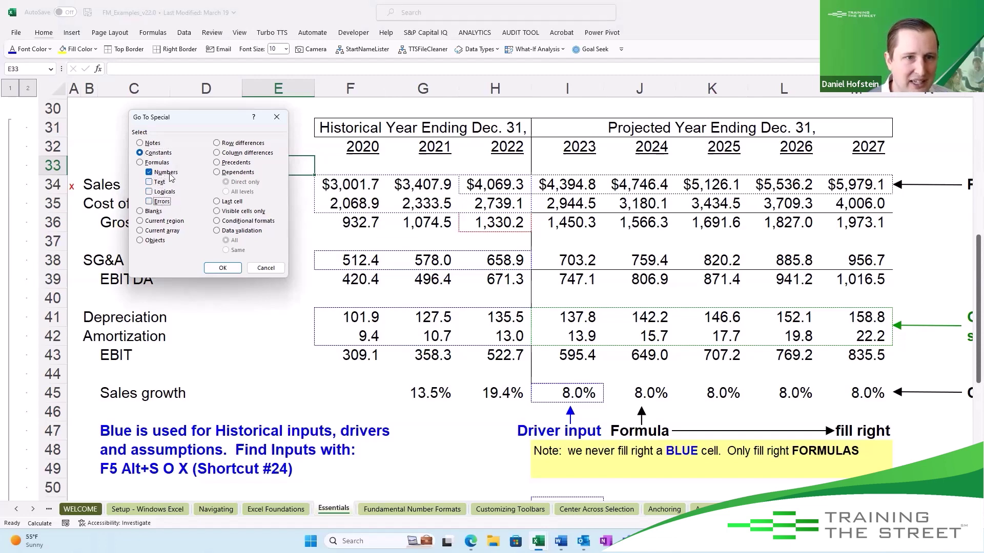
left_click(222, 269)
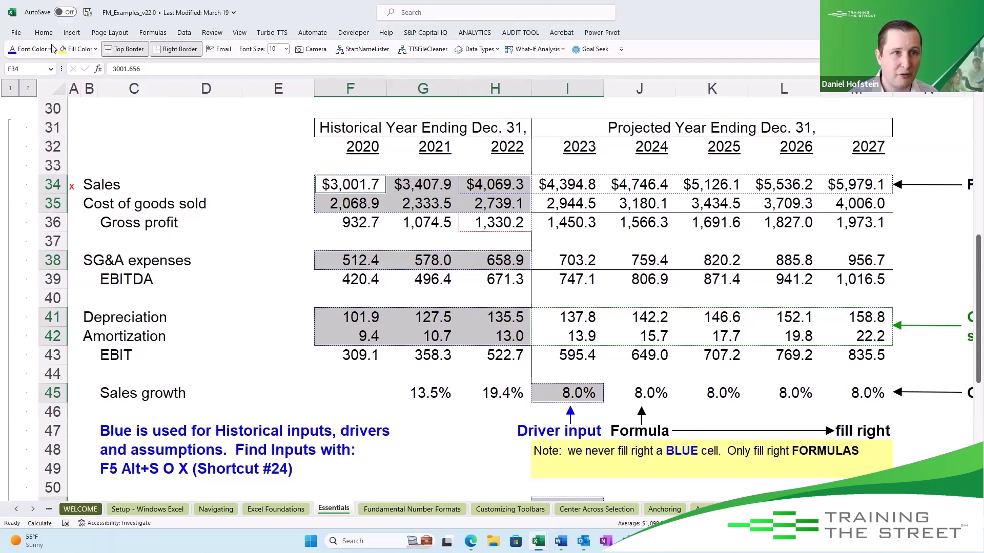
left_click(28, 53)
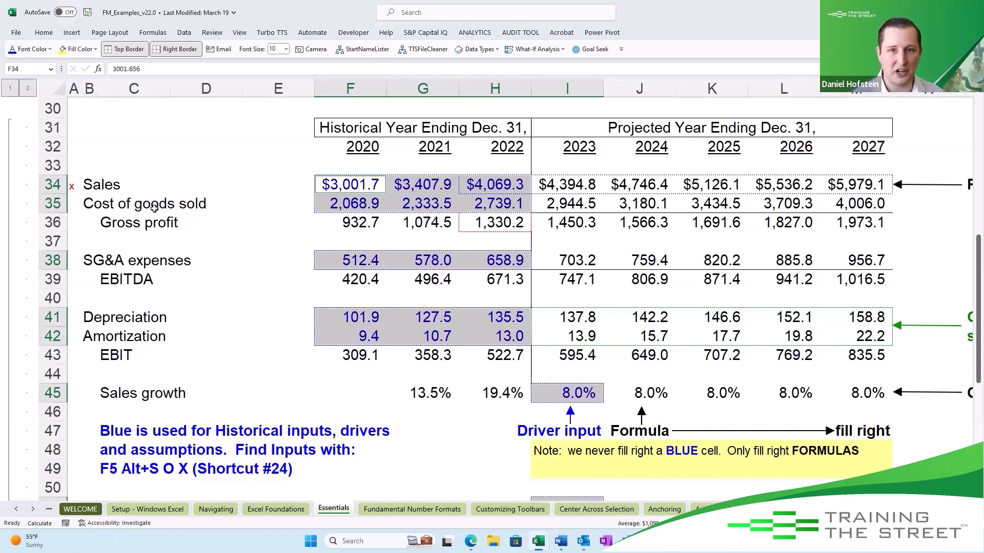
left_click(218, 170)
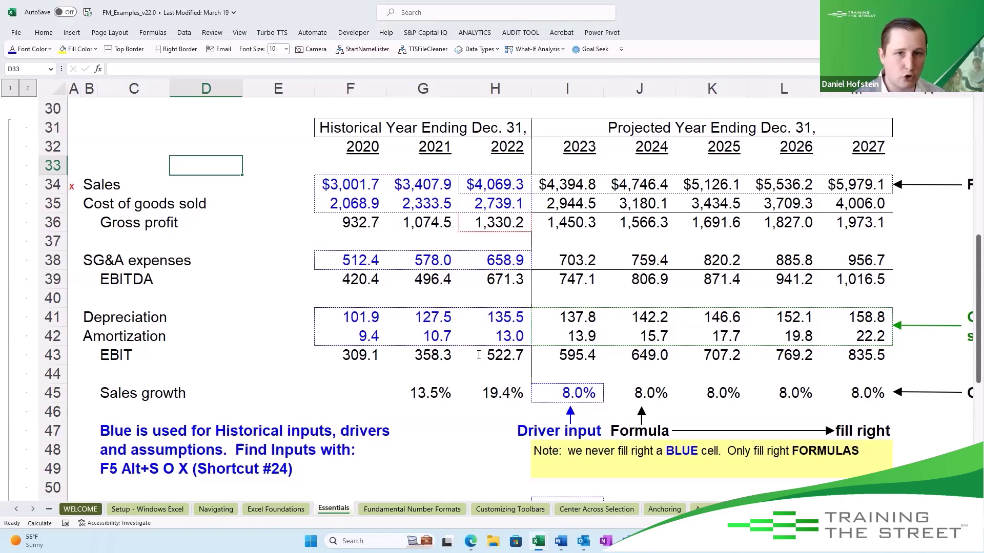
Step: In Find and Replace, set the replacement format's font colour to custom green 128
key("ctrl+h")
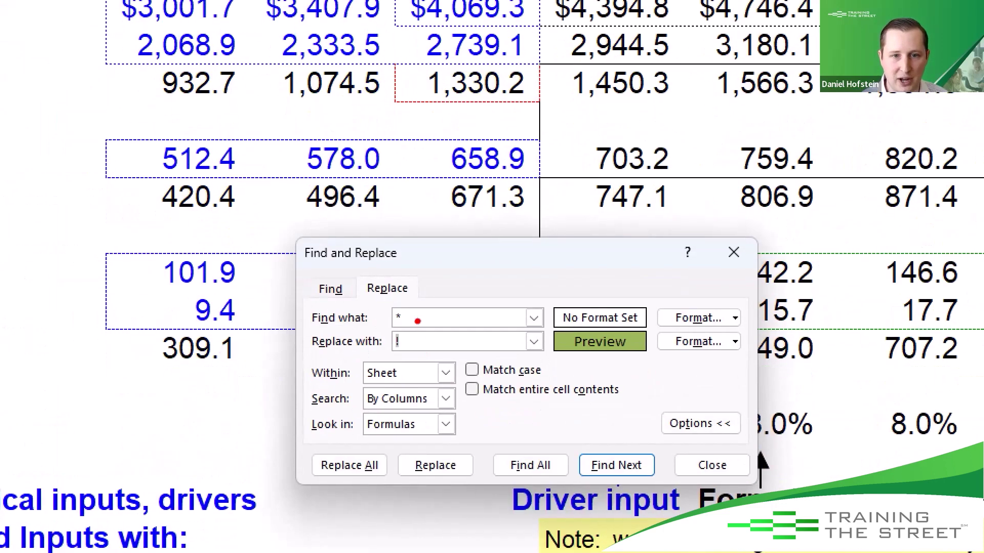
mouse_move(486, 317)
left_mouse_down()
mouse_move(467, 337)
mouse_move(448, 308)
mouse_move(464, 301)
left_mouse_up()
key("Escape")
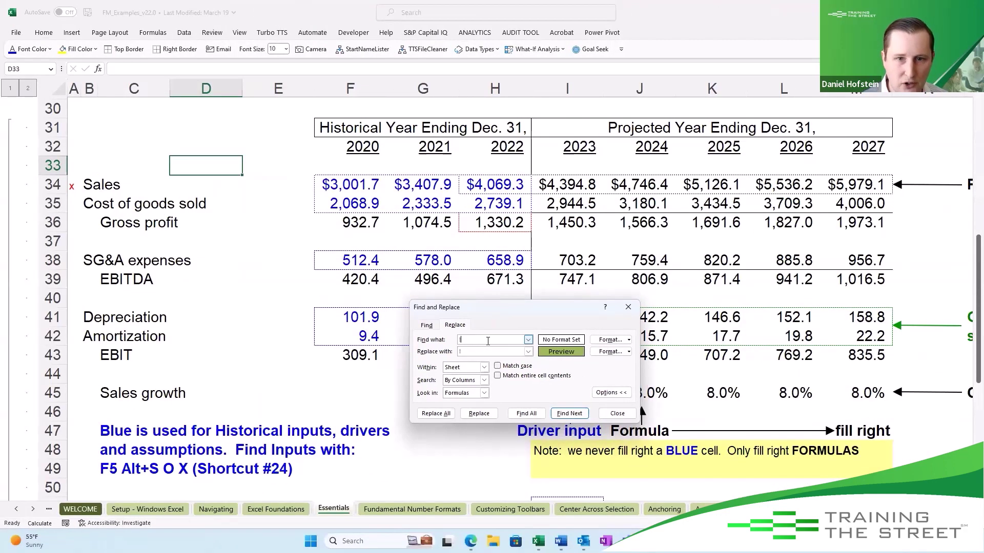
left_click(609, 352)
left_click(157, 88)
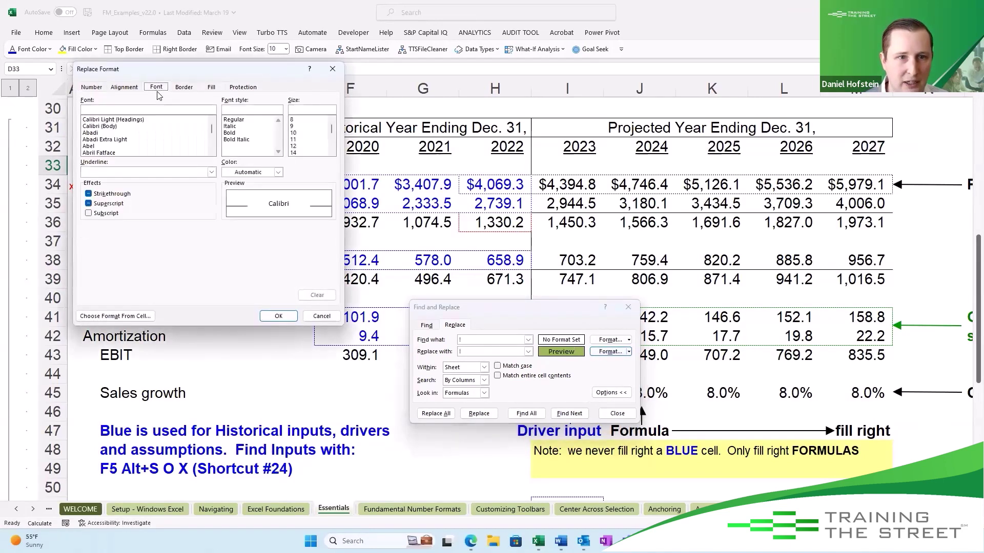
key("alt+c")
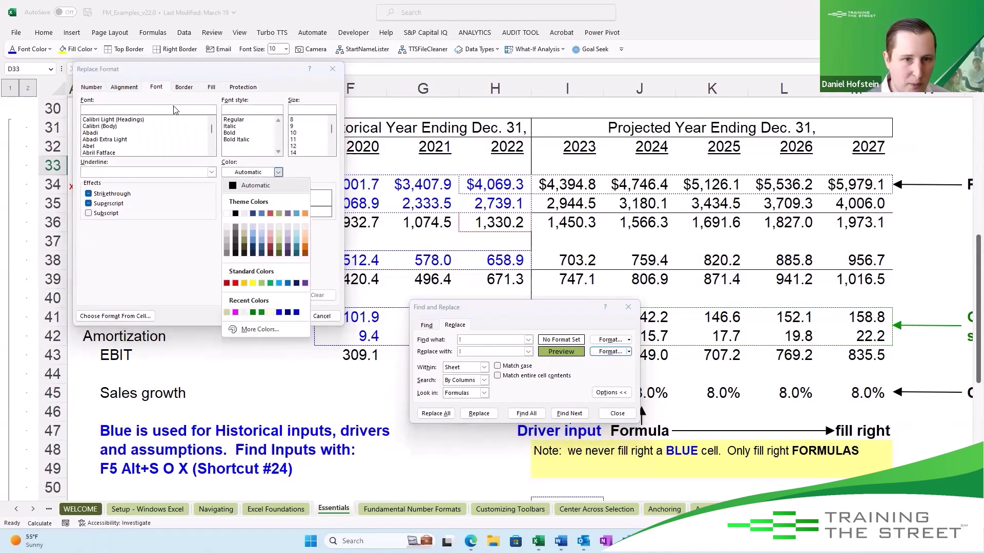
key("m")
key("ctrl+Tab")
key("alt+g")
type("128")
key("Return")
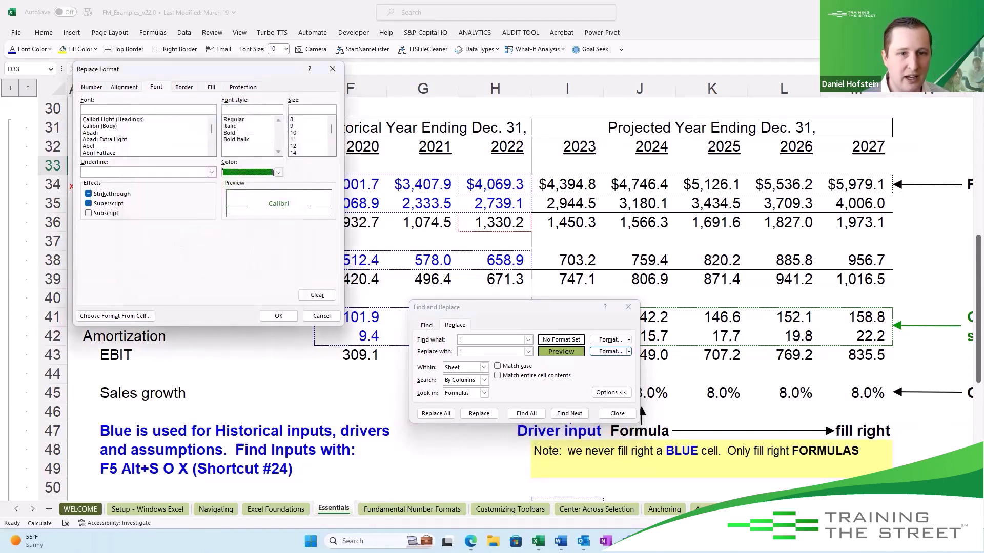
Step: Set the replacement format's fill to No Color and confirm the green format
left_click(210, 88)
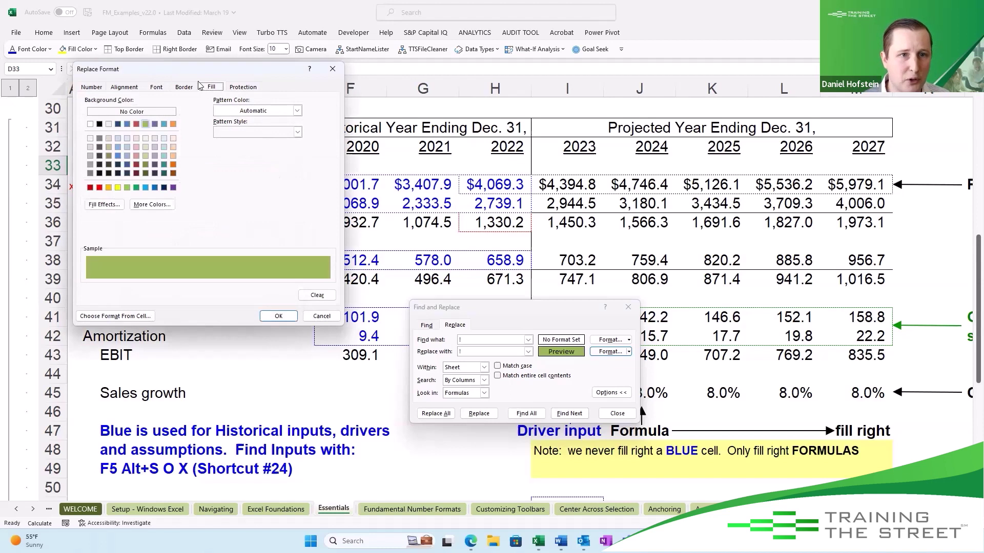
left_click(230, 110)
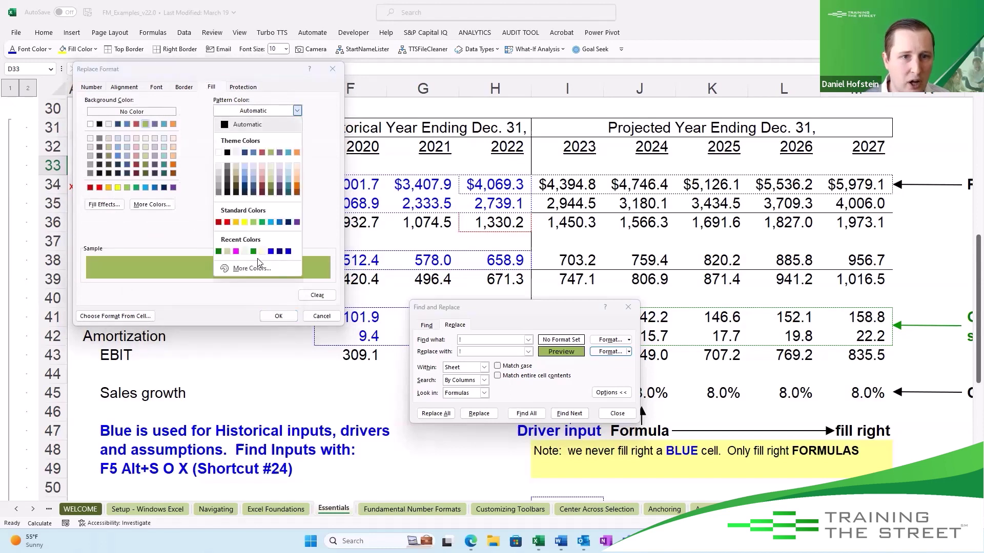
left_click(233, 109)
left_click(144, 111)
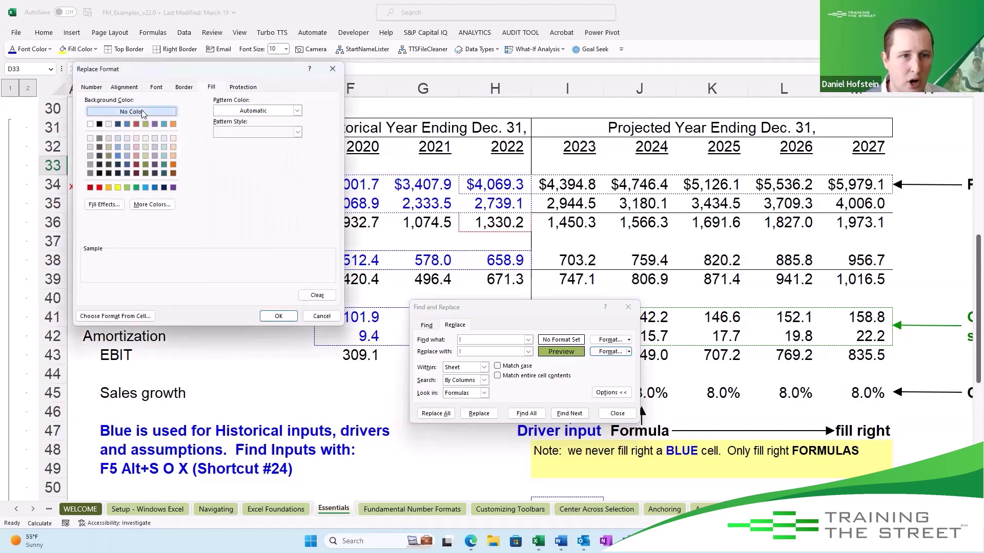
left_click(278, 315)
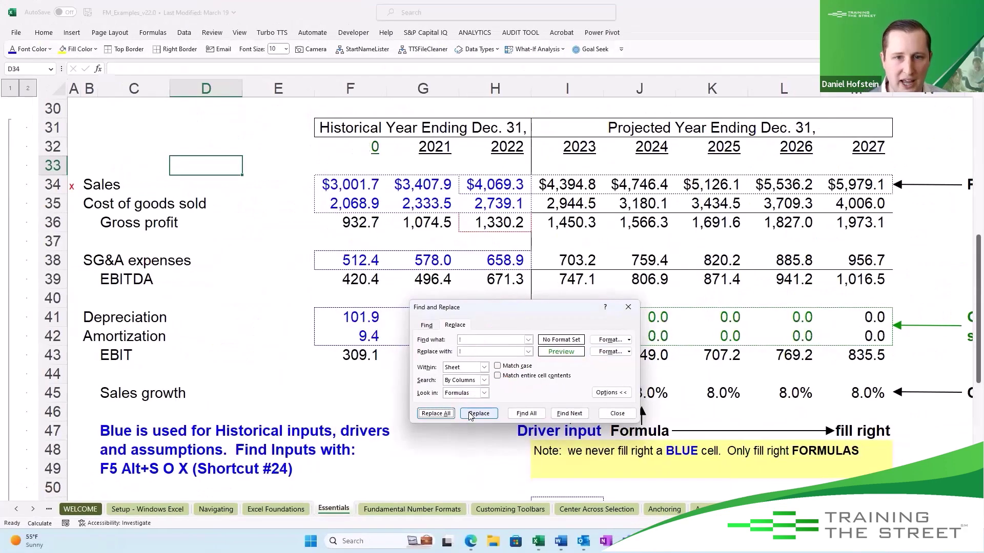
Step: Replace all '!' matches, recolouring the 13 cross-sheet references green
key("alt+a")
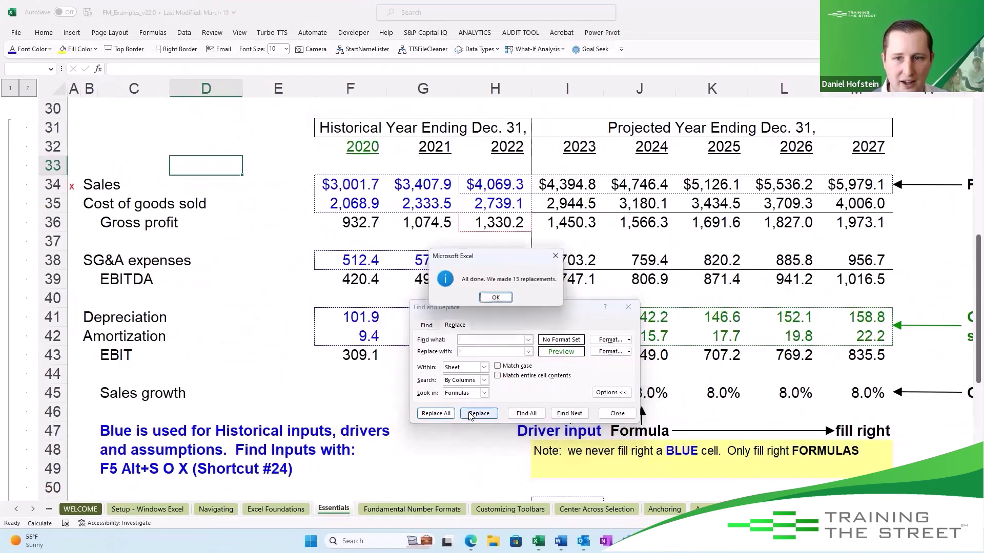
key("Return")
key("Escape")
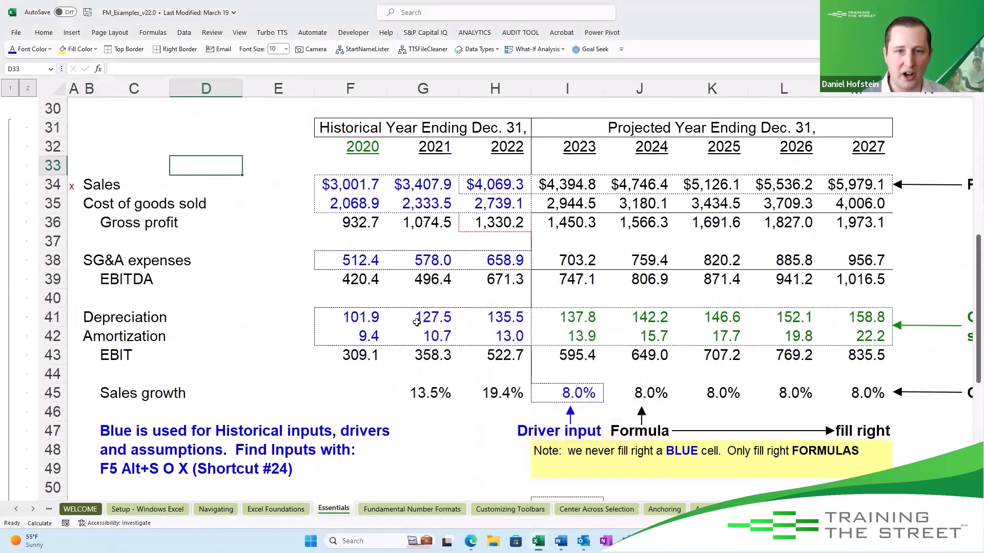
Step: Mark up the projected figures, then select the 2023 sales growth driver in I45
left_click(92, 143)
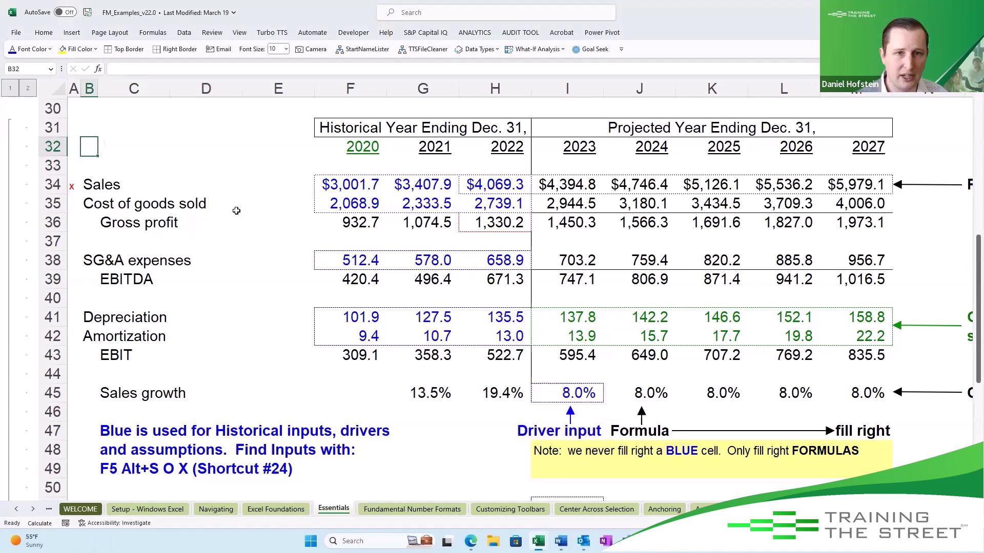
mouse_move(301, 109)
left_mouse_down()
mouse_move(973, 417)
mouse_move(904, 416)
left_mouse_up()
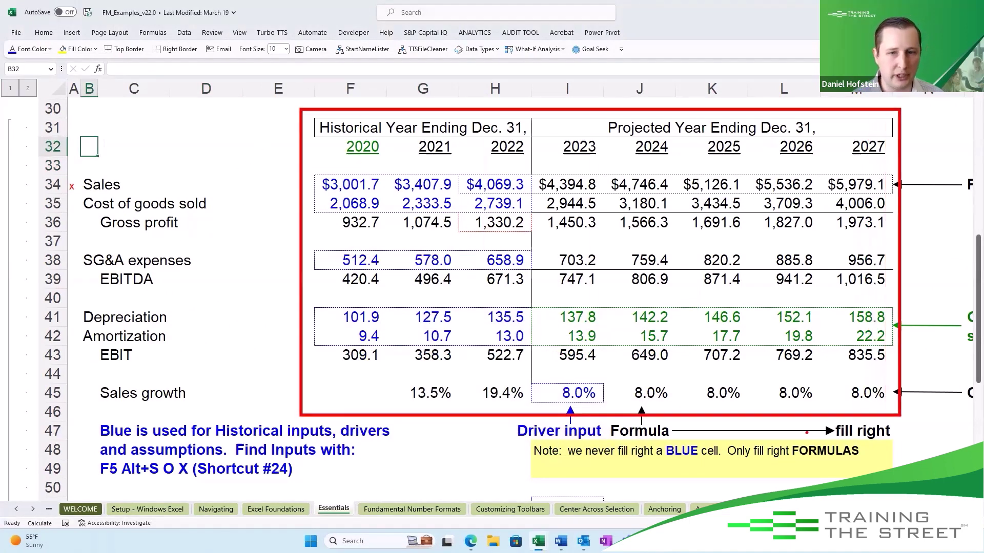
mouse_move(595, 388)
left_mouse_down()
mouse_move(561, 380)
mouse_move(567, 402)
mouse_move(605, 393)
mouse_move(583, 383)
left_mouse_up()
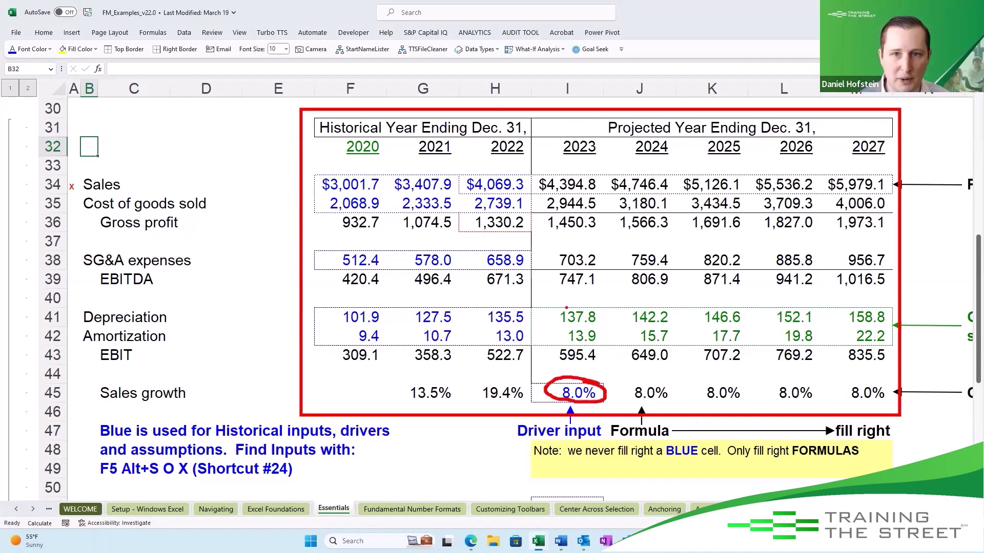
left_click_drag(543, 190, 522, 222)
key("Escape")
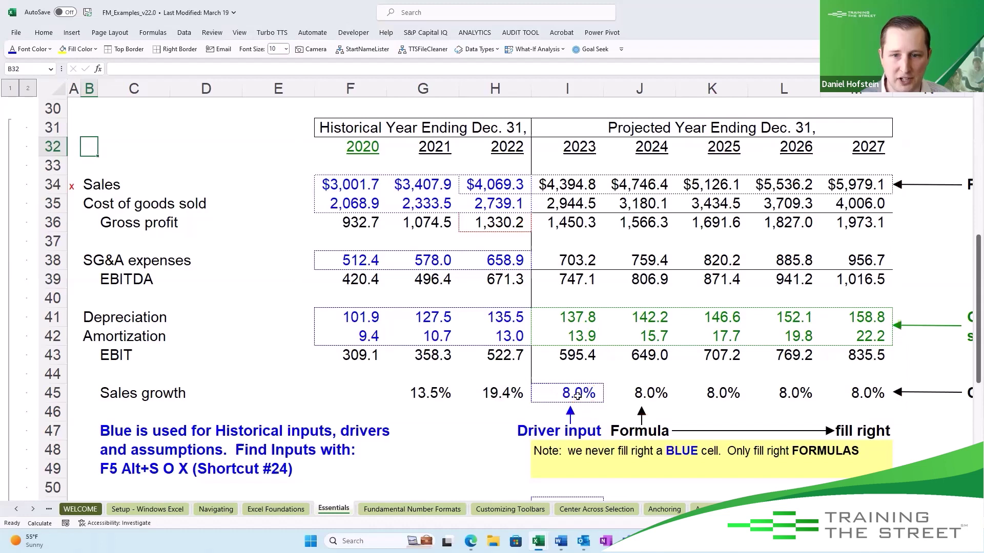
left_click(568, 393)
Step: Set the 2023 sales growth driver to 10% and scroll down to the margin rows
type("10")
key("ctrl+Return")
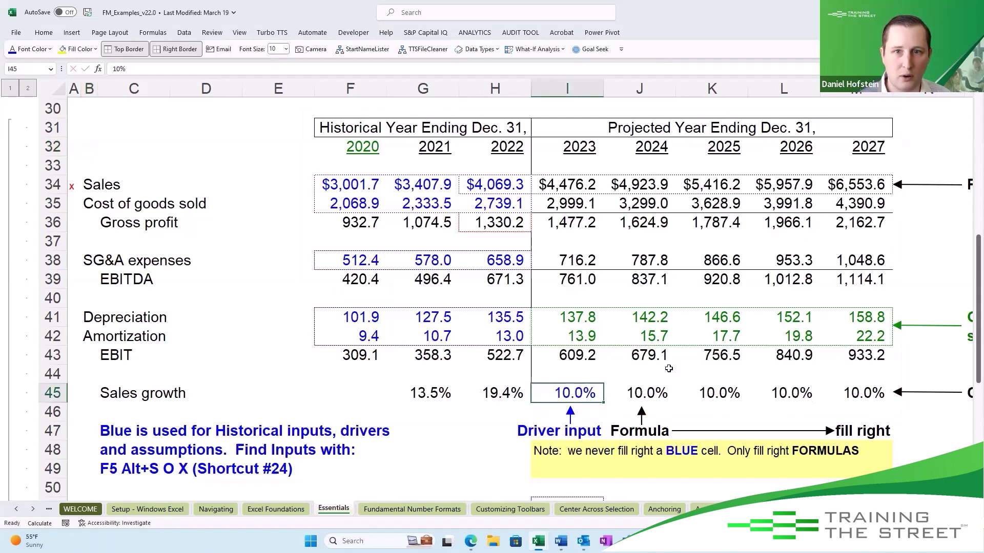
scroll(613, 218, "down", 1)
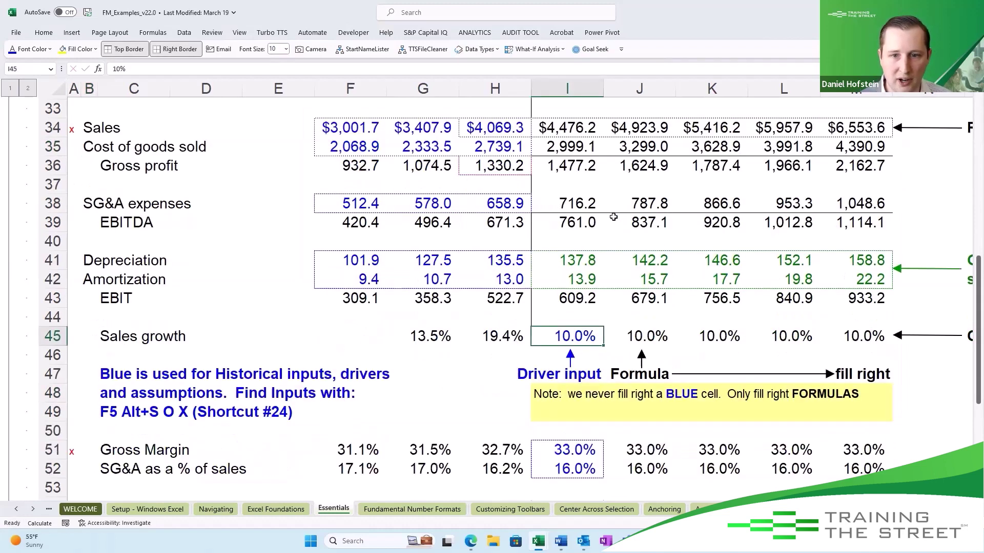
Step: Mark up the green Depreciation and Amortization projections, then return to cell A1
left_click_drag(318, 455, 256, 455)
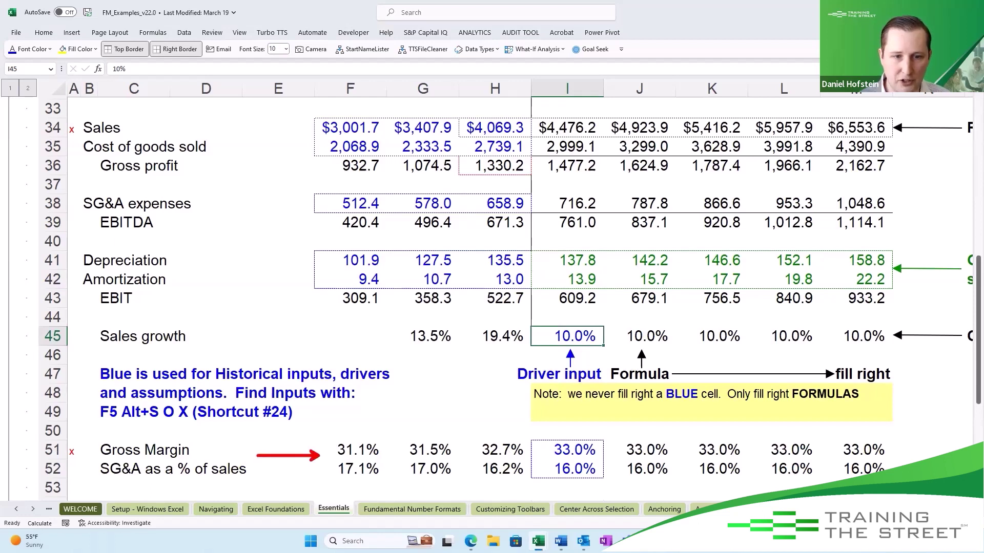
left_click_drag(532, 147, 539, 147)
left_click_drag(549, 204, 534, 203)
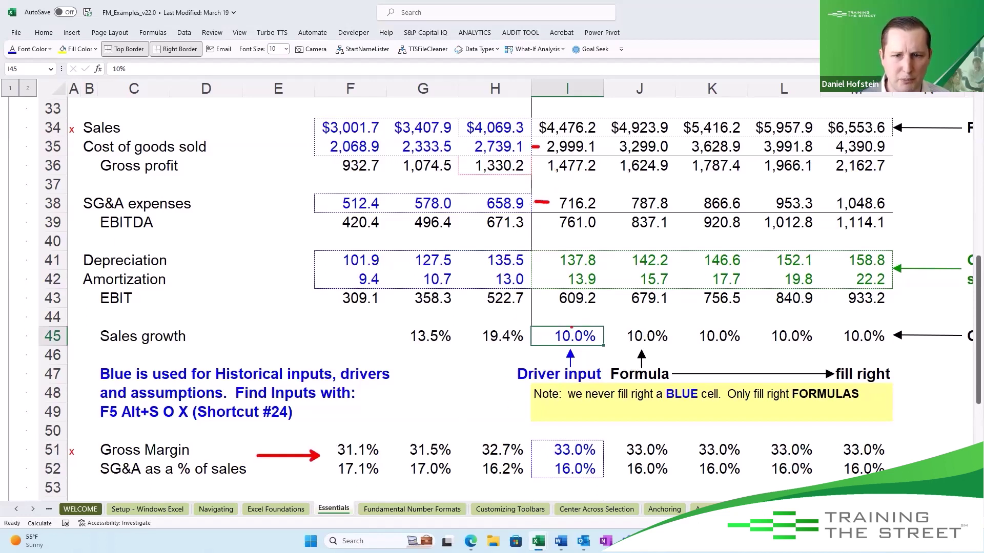
mouse_move(528, 250)
left_mouse_down()
mouse_move(875, 282)
mouse_move(899, 296)
left_mouse_up()
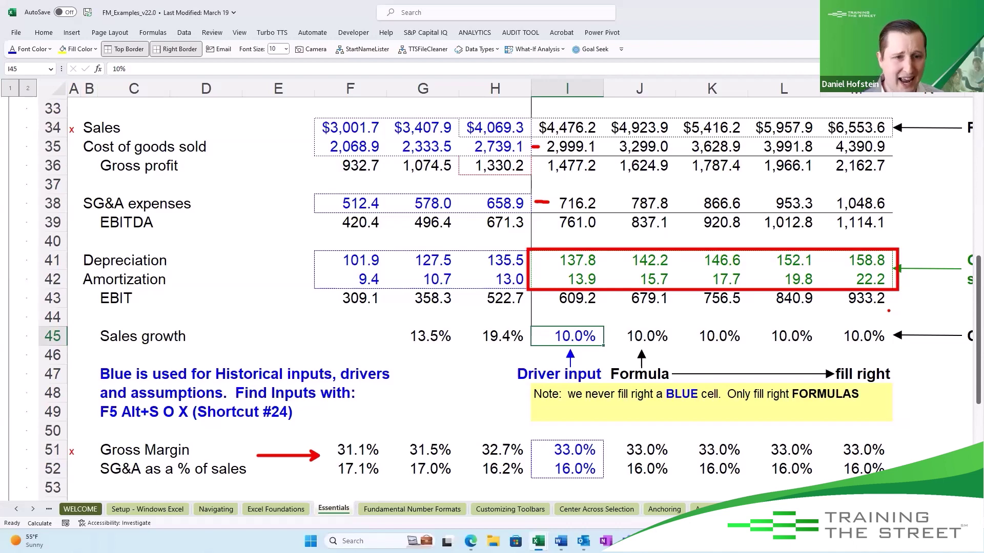
key("Escape")
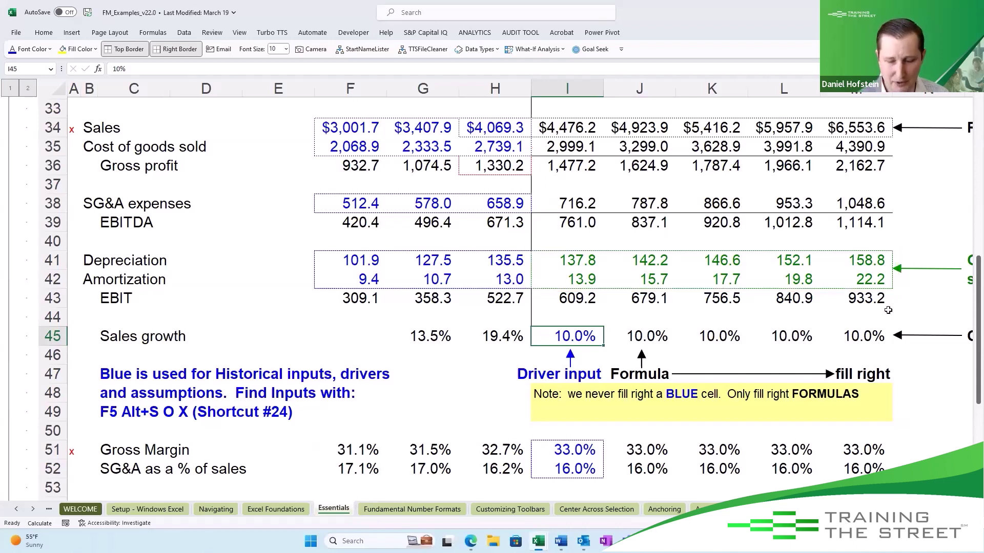
key("ctrl+Home")
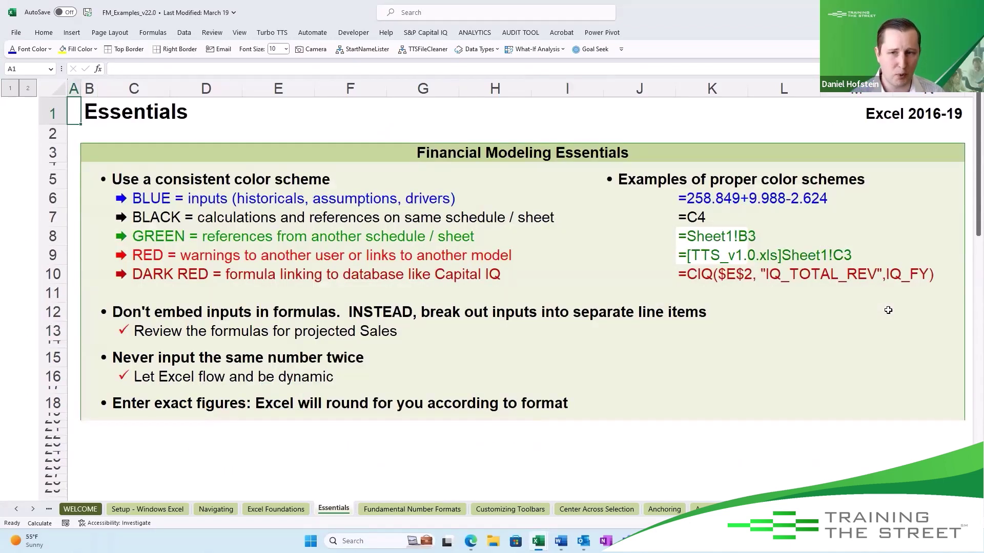